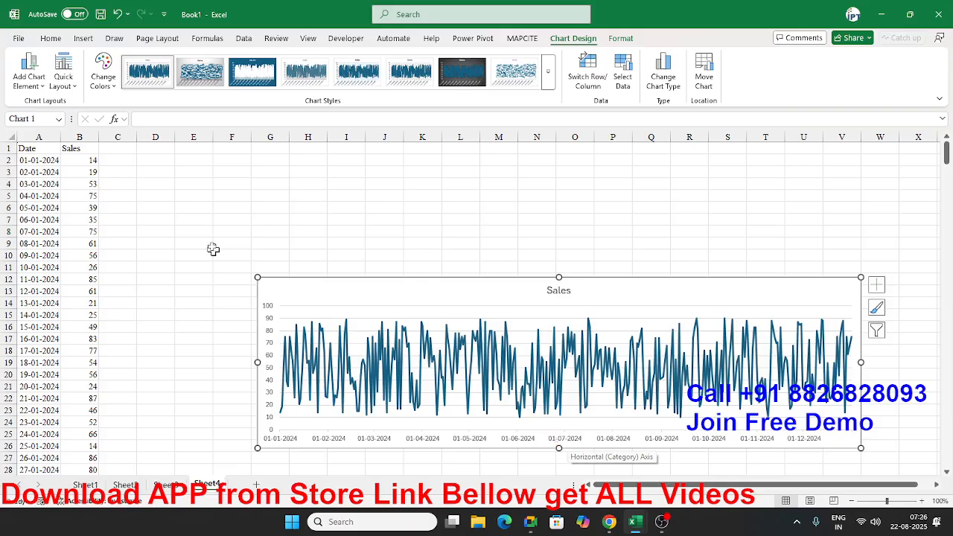
Enter the start number 1 in D3 and the header Date in D4
{"action": "left_click", "coordinate": [186, 207]}
{"action": "left_click", "coordinate": [168, 172]}
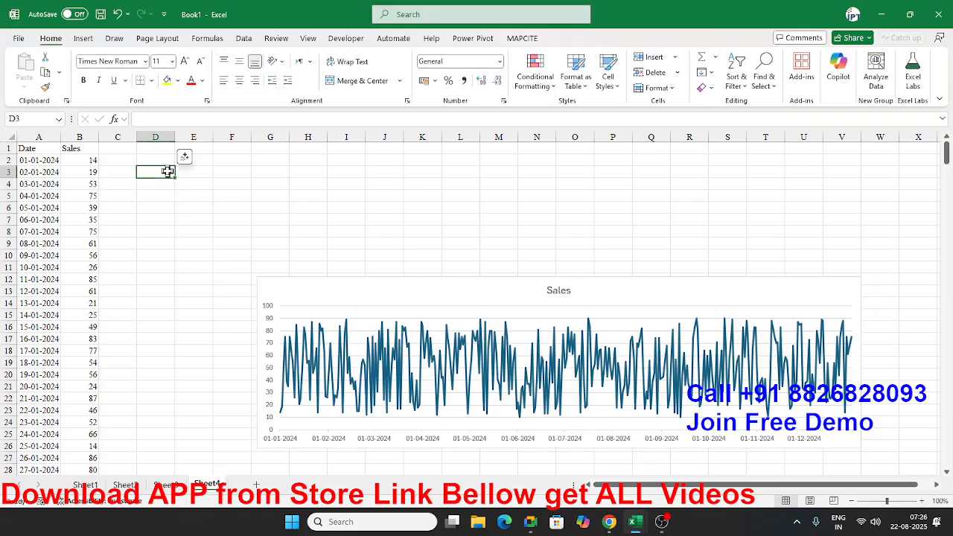
{"action": "key", "text": "Return"}
{"action": "type", "text": "Da"}
{"action": "key", "text": "Up"}
{"action": "type", "text": "'"}
{"action": "key", "text": "Return"}
{"action": "key", "text": "Return"}
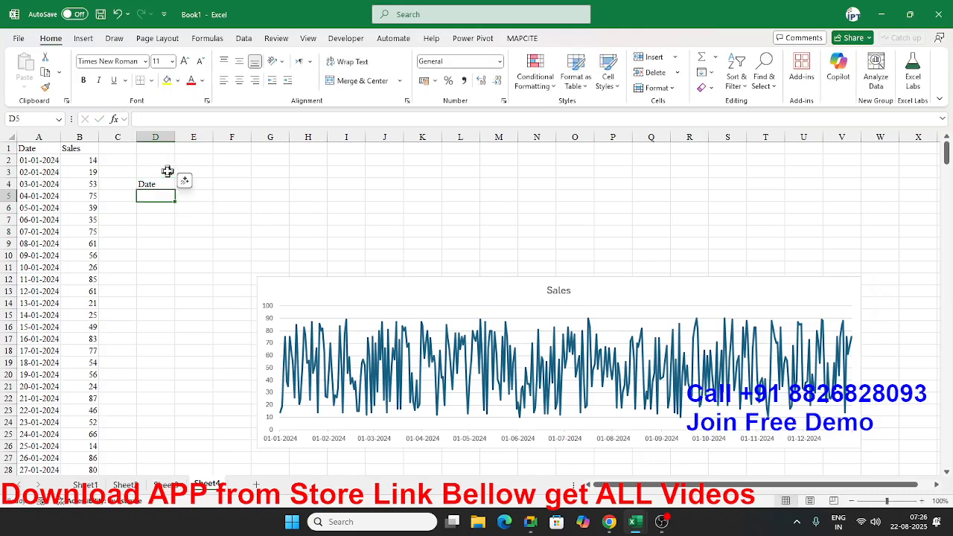
Enter the formula =OFFSET(A1,D3+ROW()-5,0) in D5 to pull the date at the start row
{"action": "type", "text": "=OFFSET("}
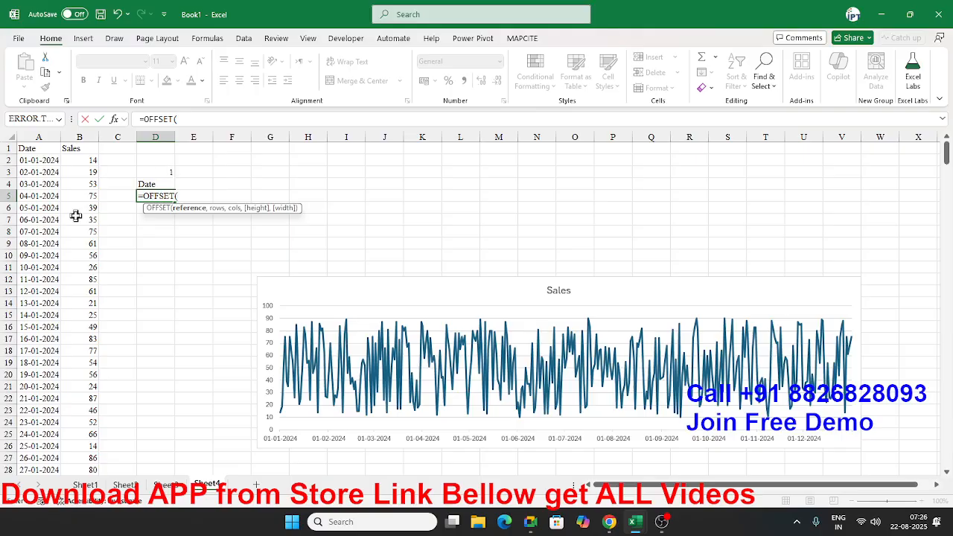
{"action": "left_click", "coordinate": [34, 151]}
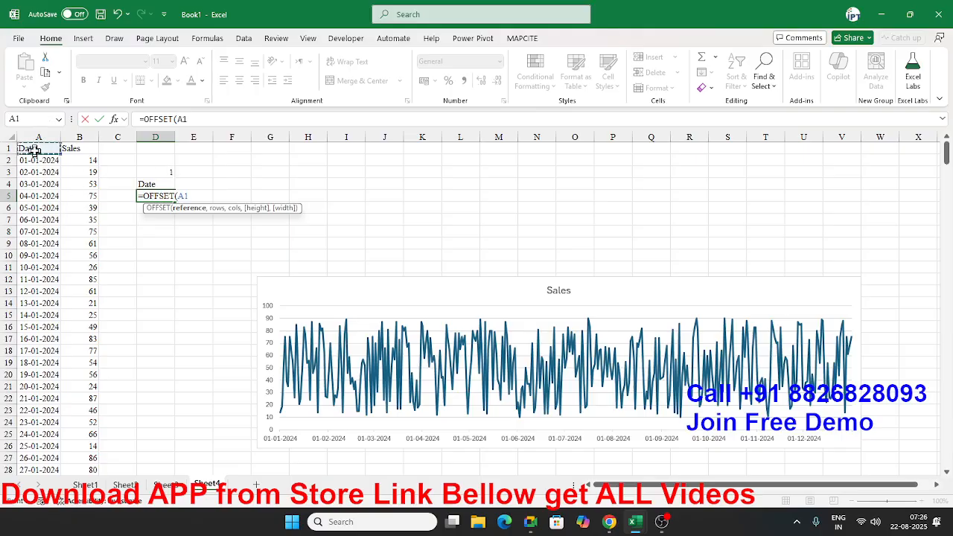
{"action": "type", "text": ","}
{"action": "left_click", "coordinate": [161, 171]}
{"action": "type", "text": "+"}
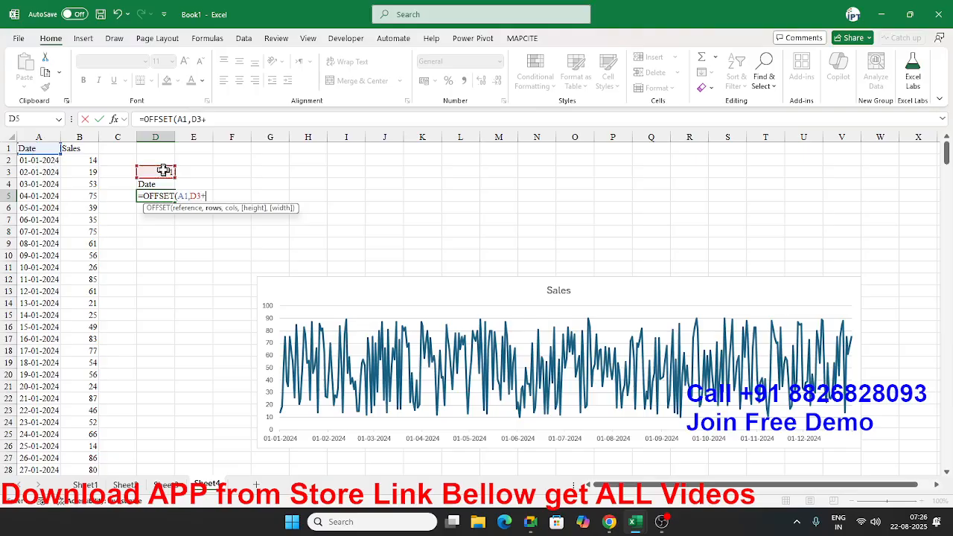
{"action": "type", "text": "row"}
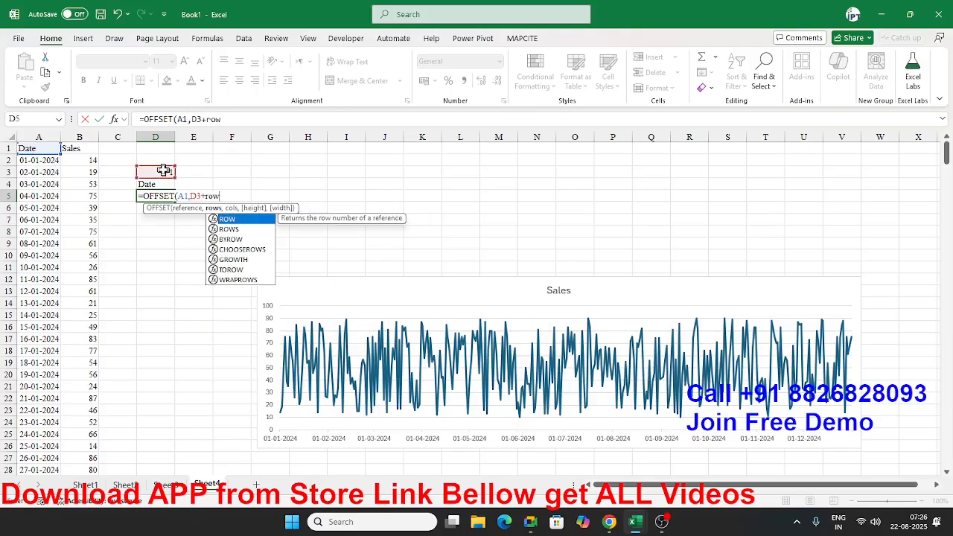
{"action": "type", "text": "("}
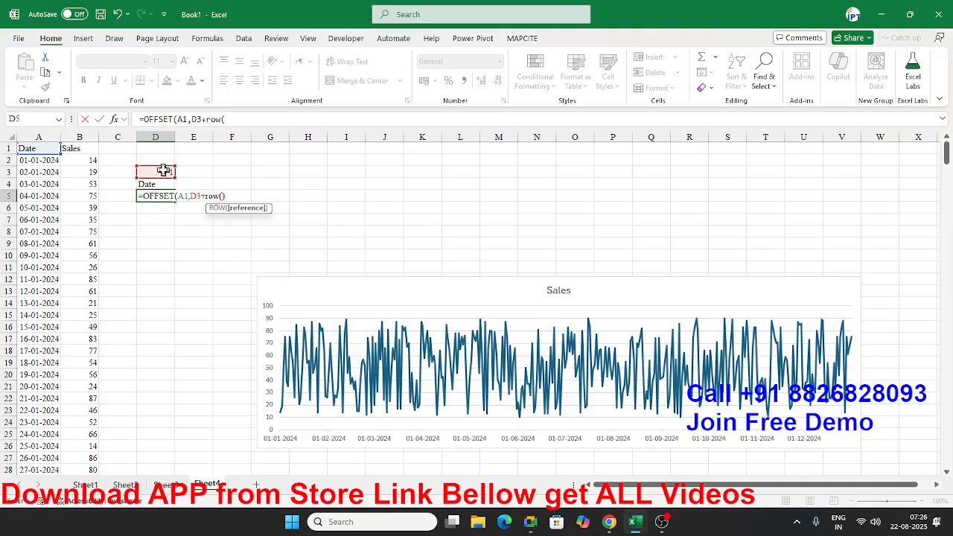
{"action": "type", "text": ")+"}
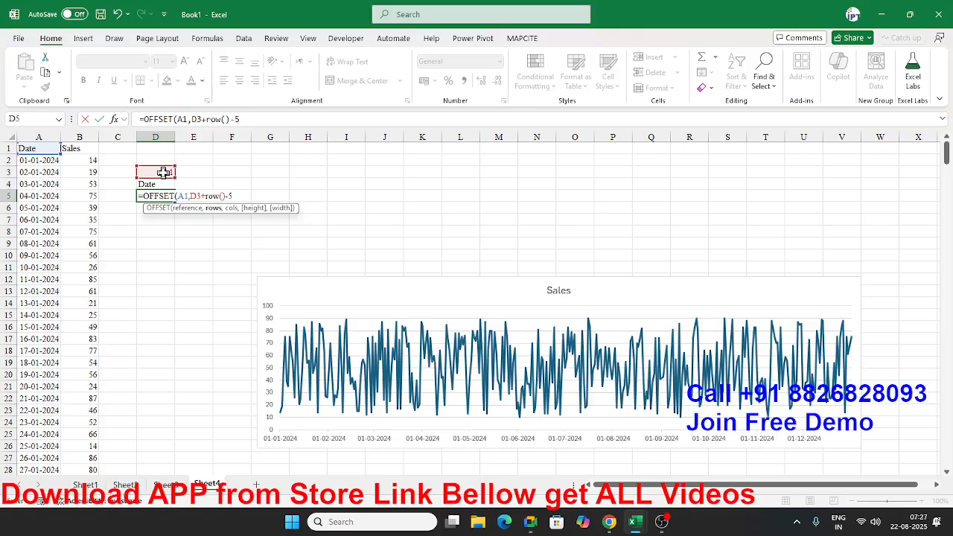
{"action": "type", "text": ",0"}
{"action": "key", "text": "Return"}
{"action": "key", "text": "Return"}
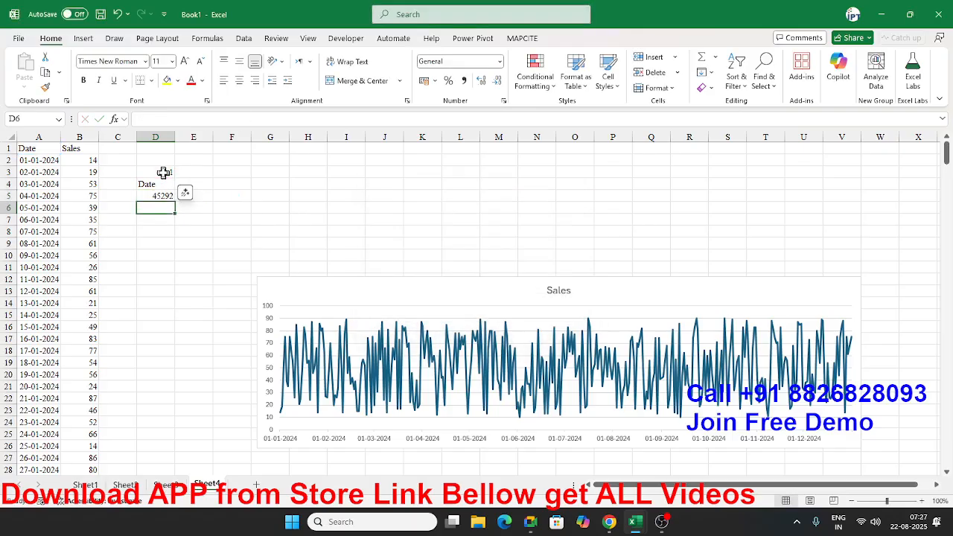
Format D5 as a day-month-year date and inspect its OFFSET formula without changing it
{"action": "left_click", "coordinate": [155, 193]}
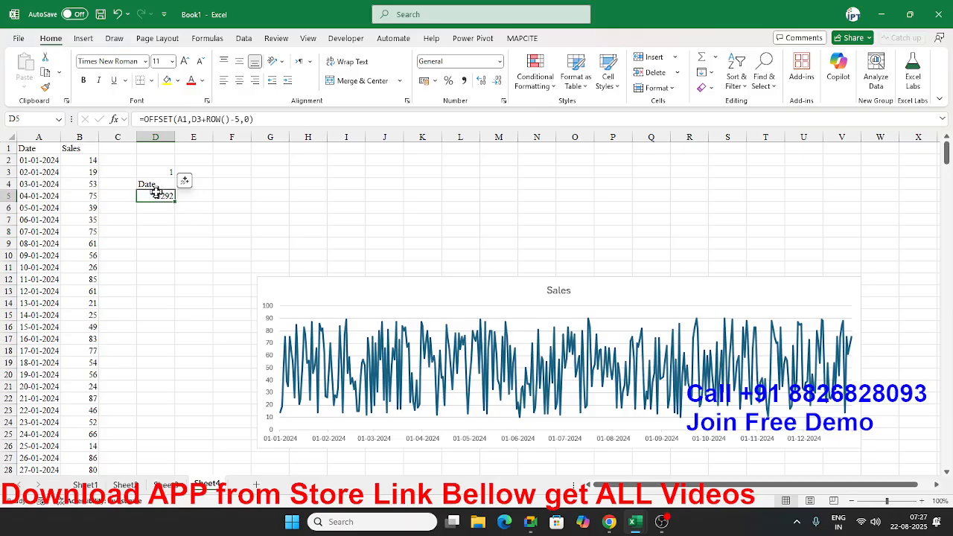
{"action": "key", "text": "ctrl+shift+3"}
{"action": "double_click", "coordinate": [171, 196]}
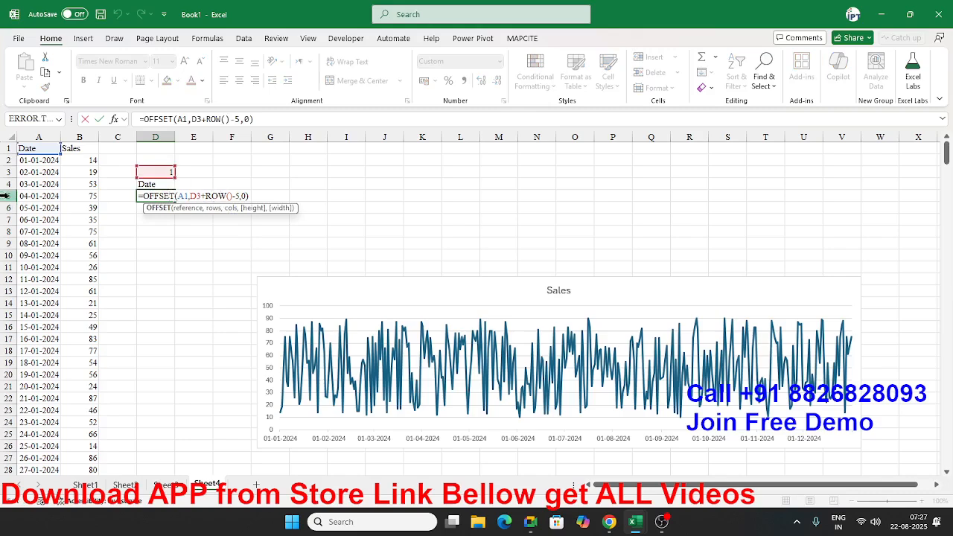
{"action": "left_click_drag", "start_coordinate": [207, 196], "coordinate": [239, 196]}
{"action": "key", "text": "Escape"}
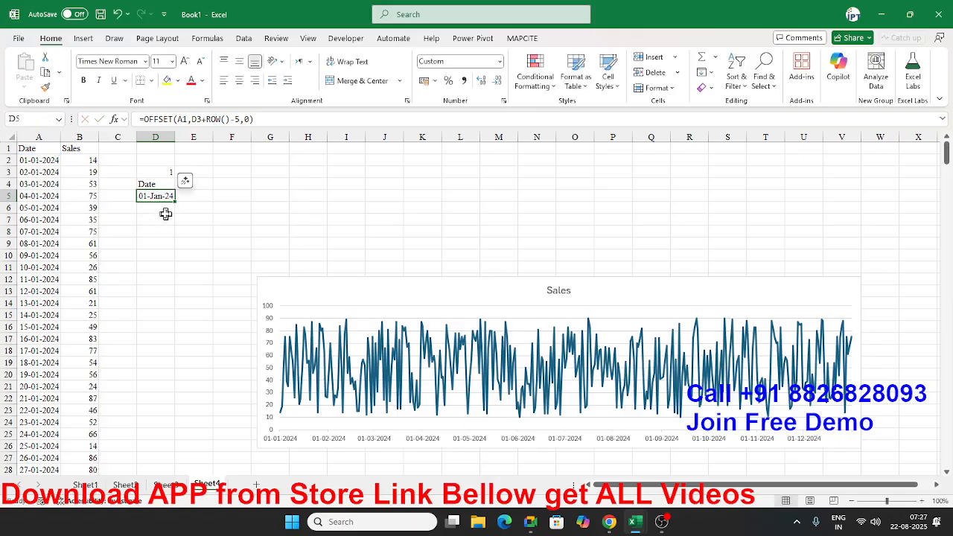
Make the A1 and D3 references in the D5 formula absolute
{"action": "double_click", "coordinate": [160, 196]}
{"action": "left_click", "coordinate": [195, 195]}
{"action": "key", "text": "F4"}
{"action": "left_click", "coordinate": [182, 196]}
{"action": "key", "text": "F4"}
{"action": "key", "text": "Return"}
Fill the D5 formula down the Date column and clear the surplus dates in D17:D21, keeping twelve rows
{"action": "left_click", "coordinate": [166, 195]}
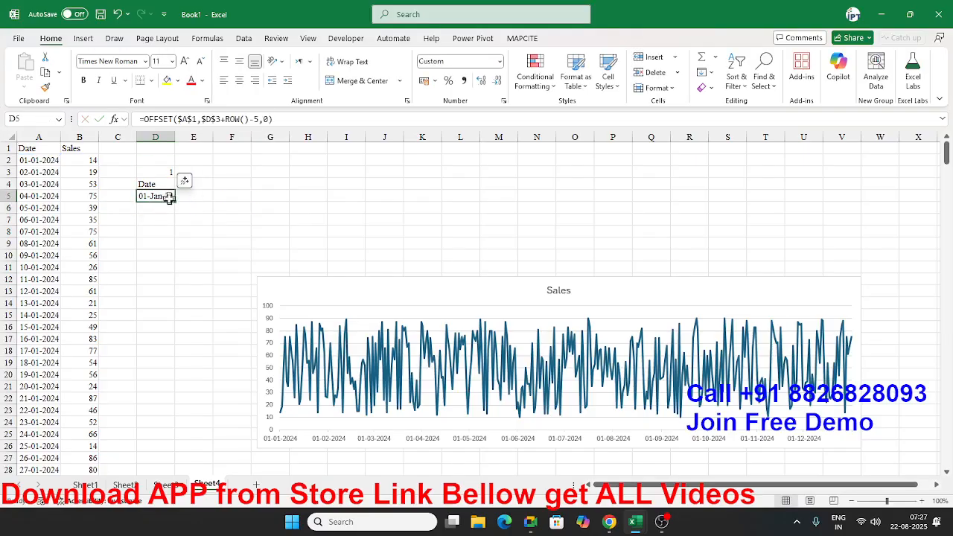
{"action": "left_click_drag", "start_coordinate": [174, 201], "coordinate": [176, 396]}
{"action": "left_click", "coordinate": [162, 339]}
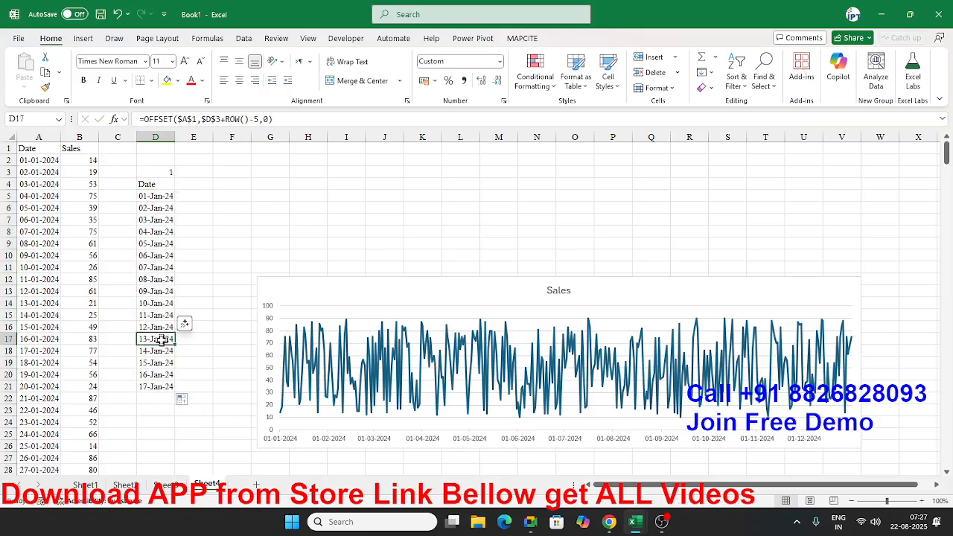
{"action": "key", "text": "ctrl+shift+Down"}
{"action": "key", "text": "Delete"}
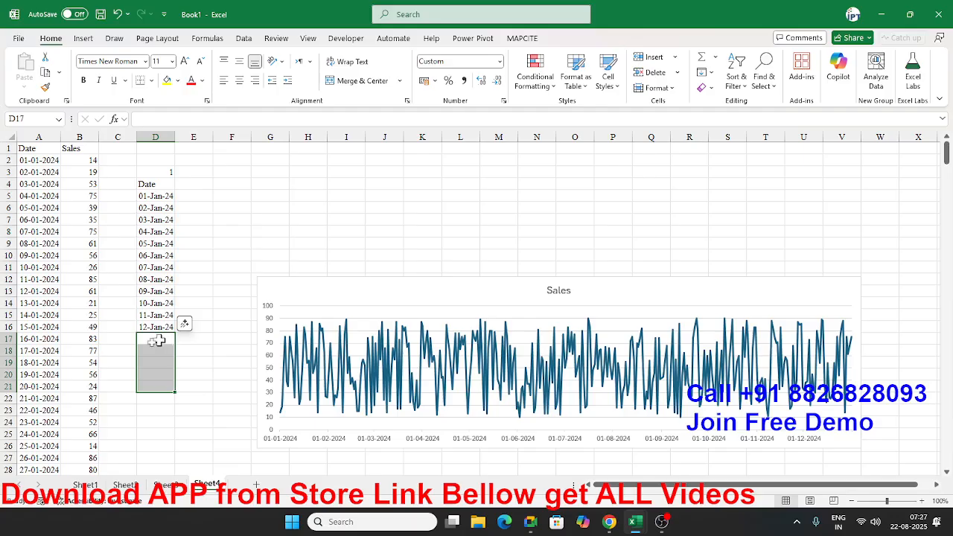
Copy the D5 formula text into E5 and change its column offset to 1: =OFFSET($A$1,$D$3+ROW()-5,1)
{"action": "left_click", "coordinate": [160, 196]}
{"action": "left_click", "coordinate": [273, 119]}
{"action": "left_click_drag", "start_coordinate": [272, 119], "coordinate": [239, 119]}
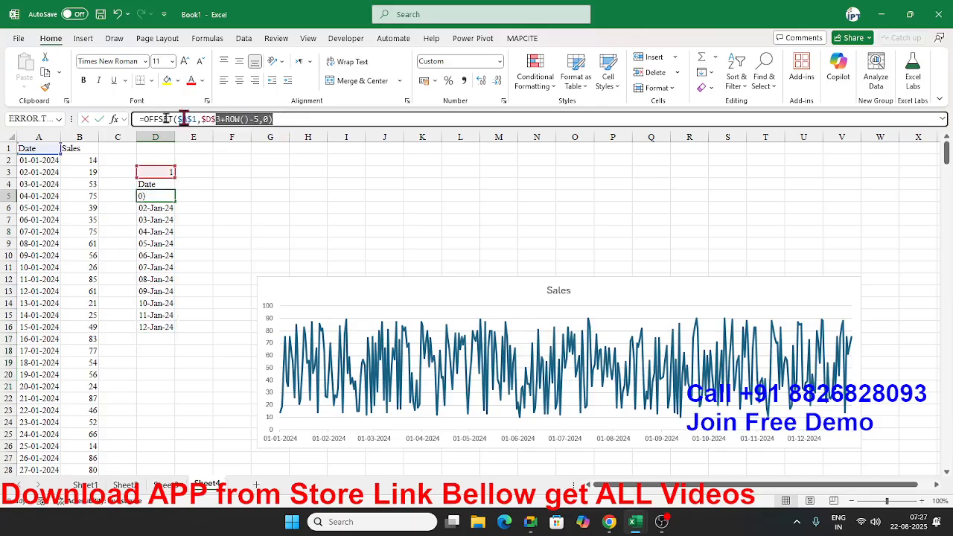
{"action": "key", "text": "Escape"}
{"action": "left_click", "coordinate": [196, 197]}
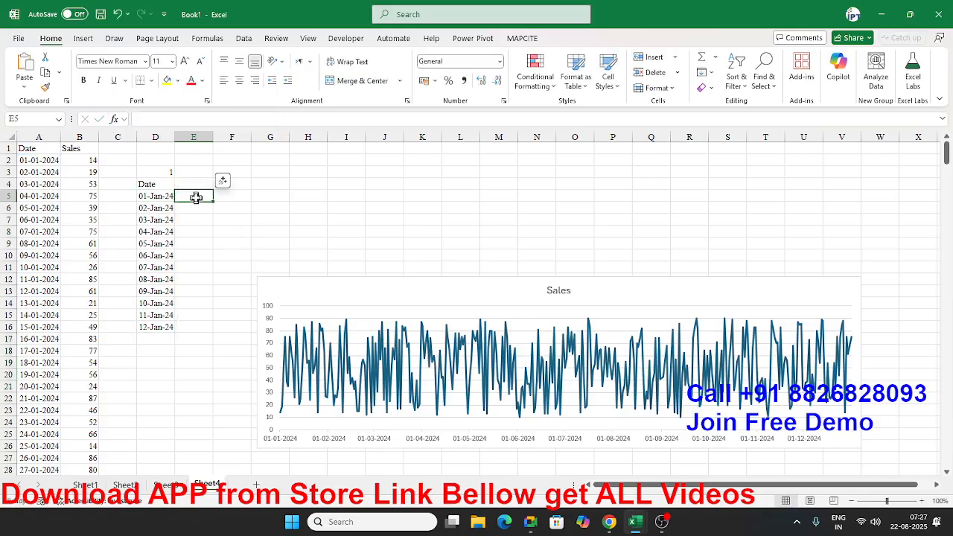
{"action": "key", "text": "ctrl+v"}
{"action": "left_click", "coordinate": [265, 119]}
{"action": "key", "text": "Delete"}
{"action": "key", "text": "Return"}
{"action": "left_click", "coordinate": [189, 184]}
{"action": "type", "text": "Amt"}
{"action": "key", "text": "Return"}
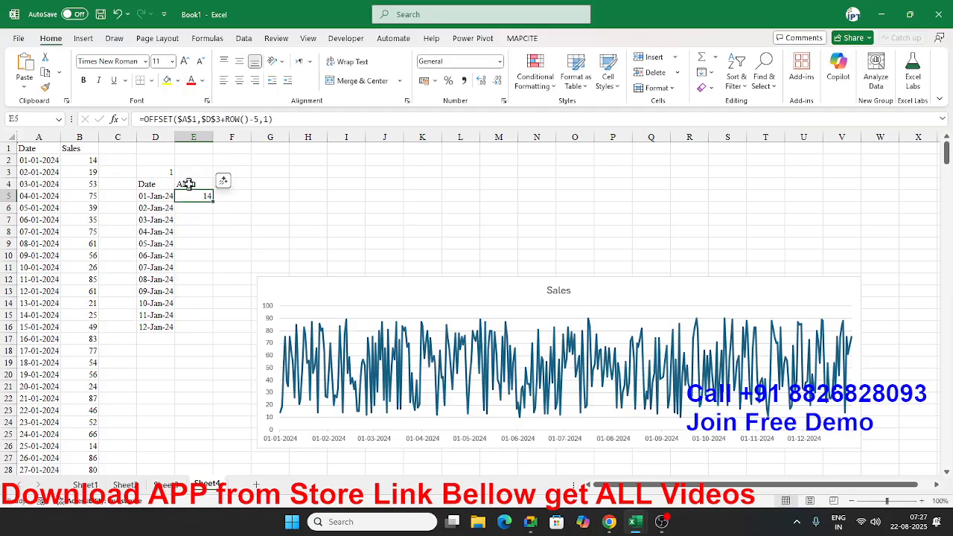
Set the header in E4 to Sales and fill the E5 formula down to E16
{"action": "left_click", "coordinate": [186, 183]}
{"action": "type", "text": "Sales"}
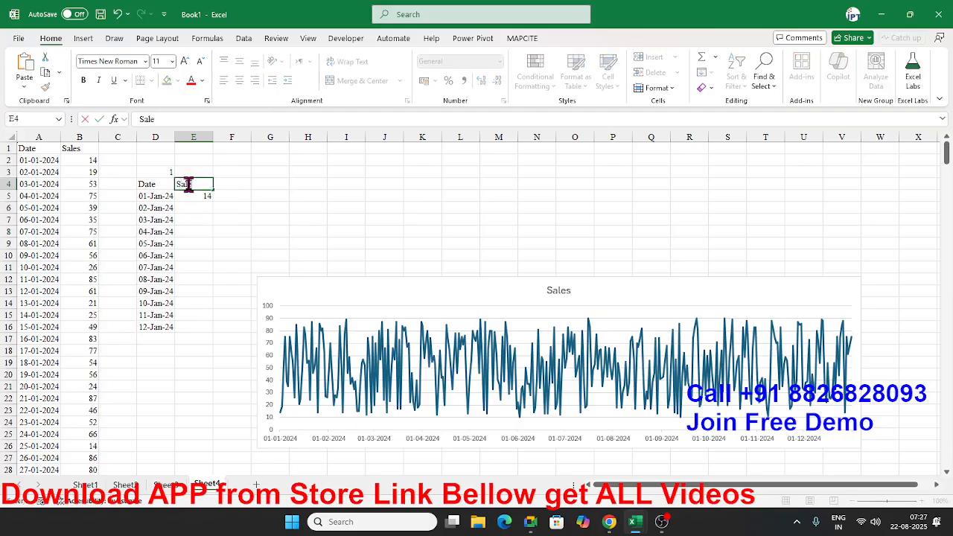
{"action": "key", "text": "Return"}
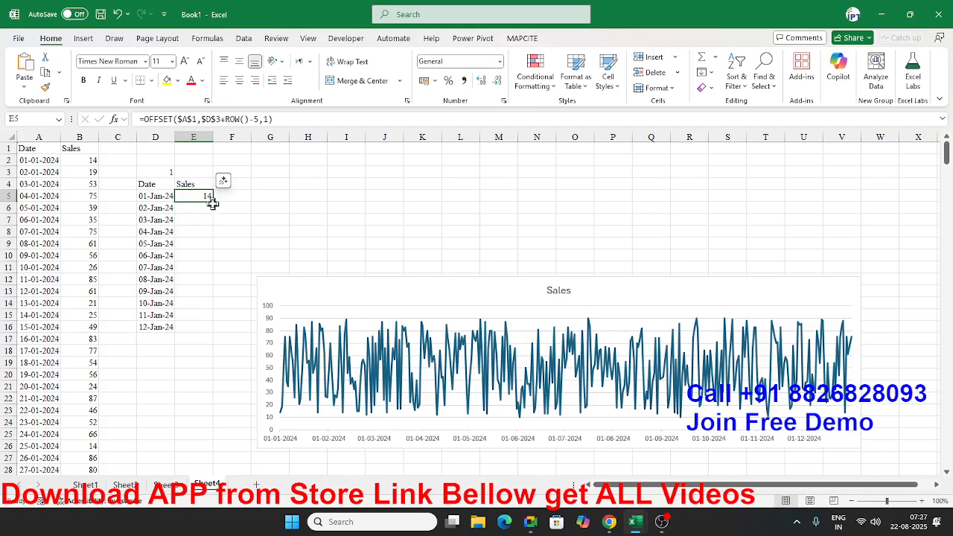
{"action": "left_click_drag", "start_coordinate": [215, 203], "coordinate": [209, 333]}
Delete the existing full-year Sales chart and insert a 2-D line chart from the range D4:E16
{"action": "left_click", "coordinate": [354, 277]}
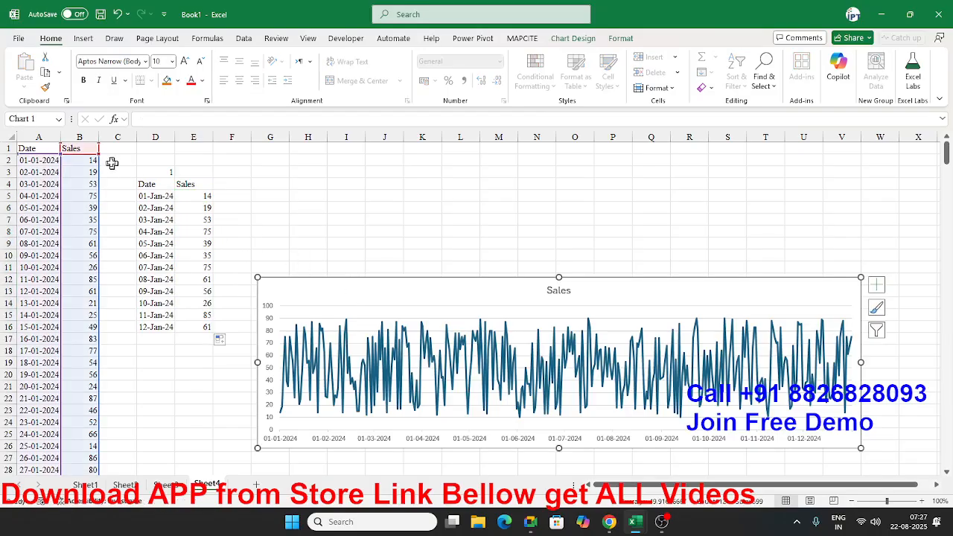
{"action": "key", "text": "Delete"}
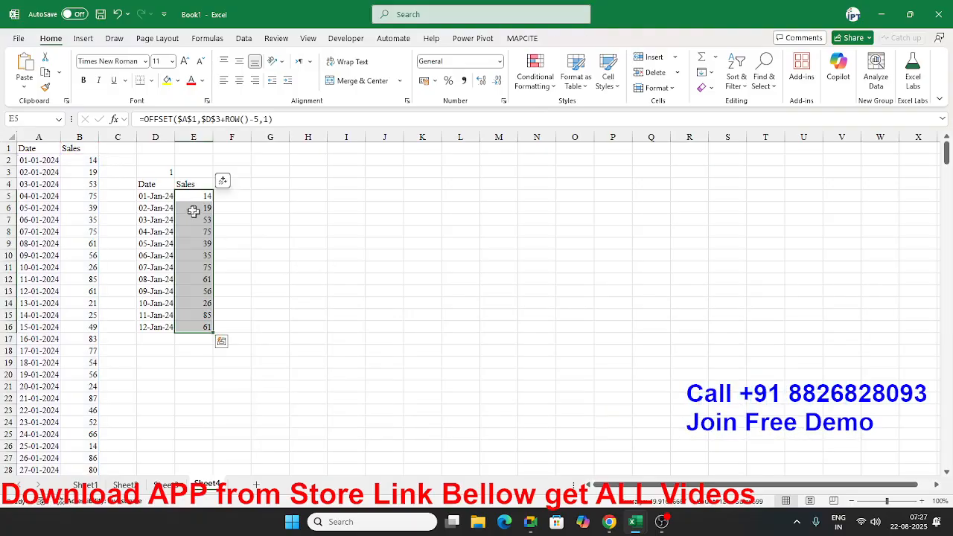
{"action": "left_click_drag", "start_coordinate": [151, 187], "coordinate": [190, 328]}
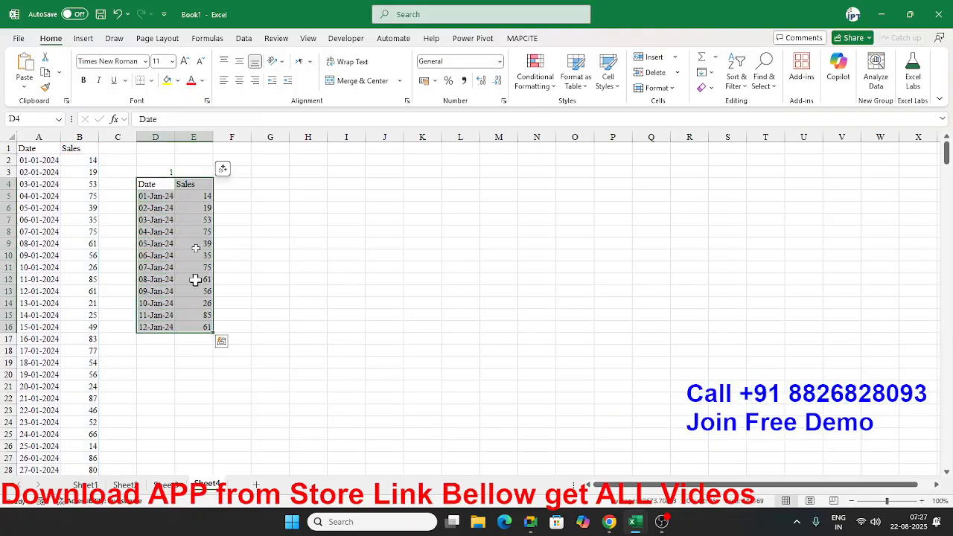
{"action": "left_click", "coordinate": [85, 39]}
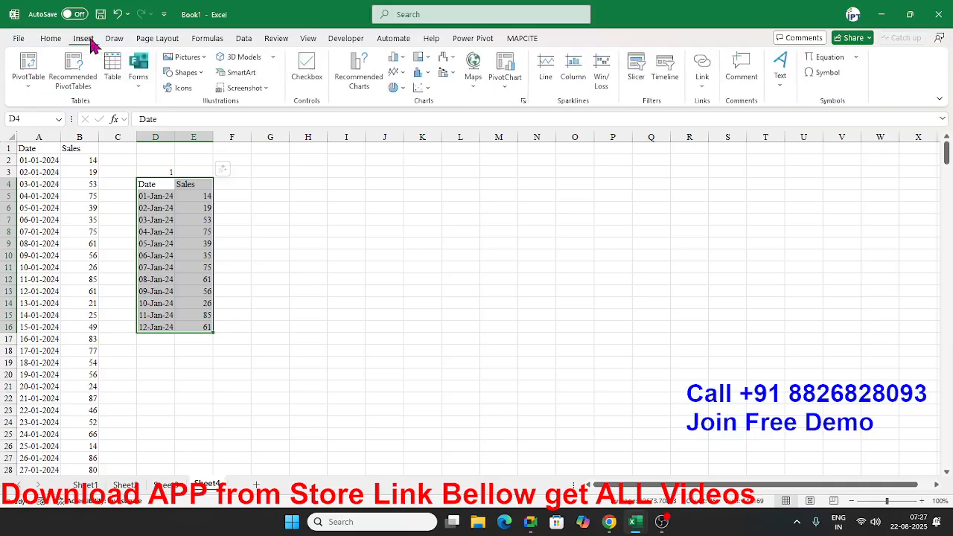
{"action": "left_click", "coordinate": [399, 72]}
{"action": "left_click", "coordinate": [404, 113]}
Move the new line chart beside the Date and Sales table and widen it to about column U
{"action": "left_click_drag", "start_coordinate": [379, 243], "coordinate": [318, 203]}
{"action": "left_click_drag", "start_coordinate": [568, 277], "coordinate": [827, 283]}
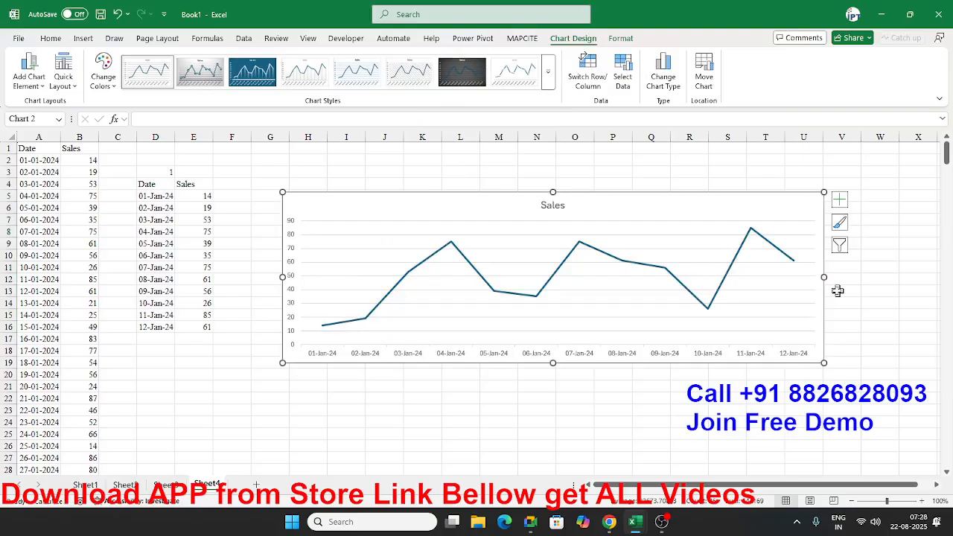
{"action": "left_click", "coordinate": [637, 385]}
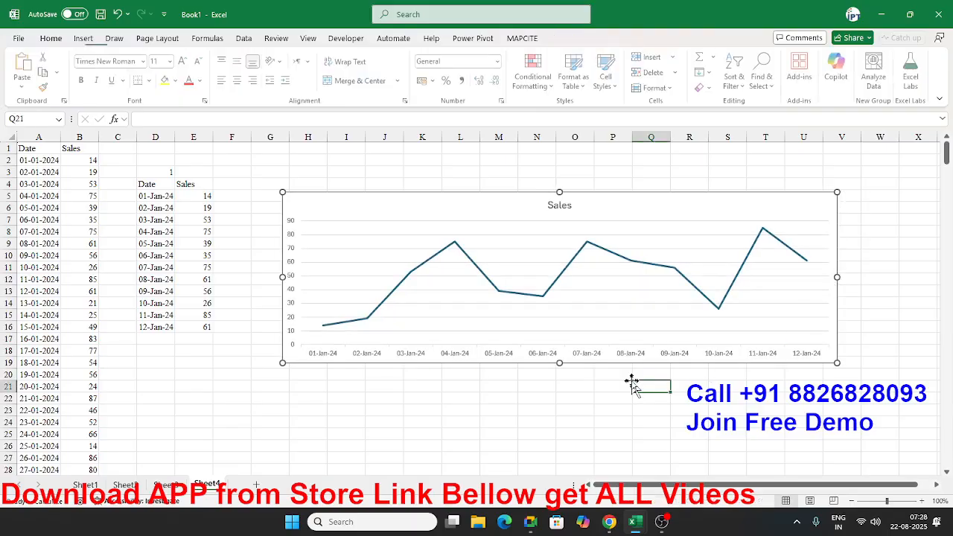
Draw a horizontal Scroll Bar form control directly beneath the line chart, spanning about the chart's full width
{"action": "left_click", "coordinate": [347, 40]}
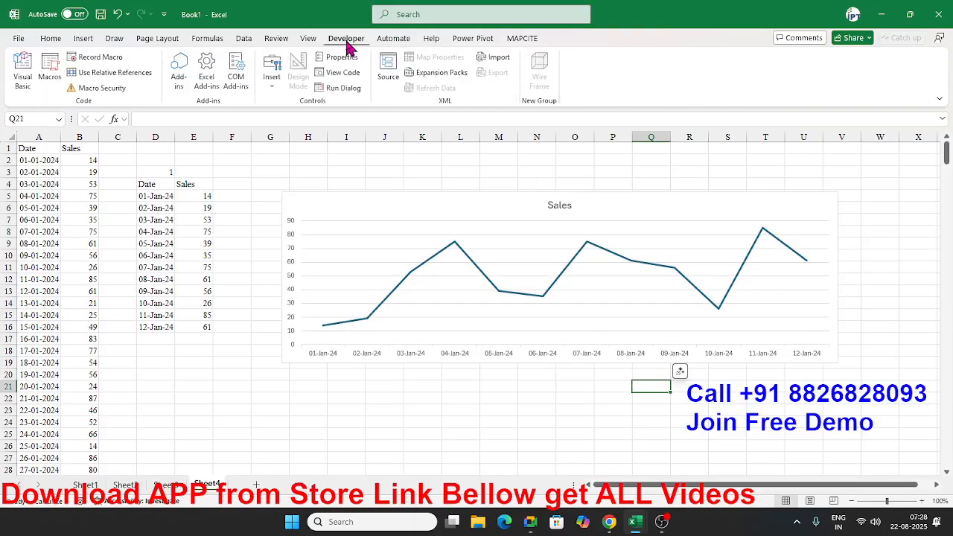
{"action": "left_click", "coordinate": [274, 82]}
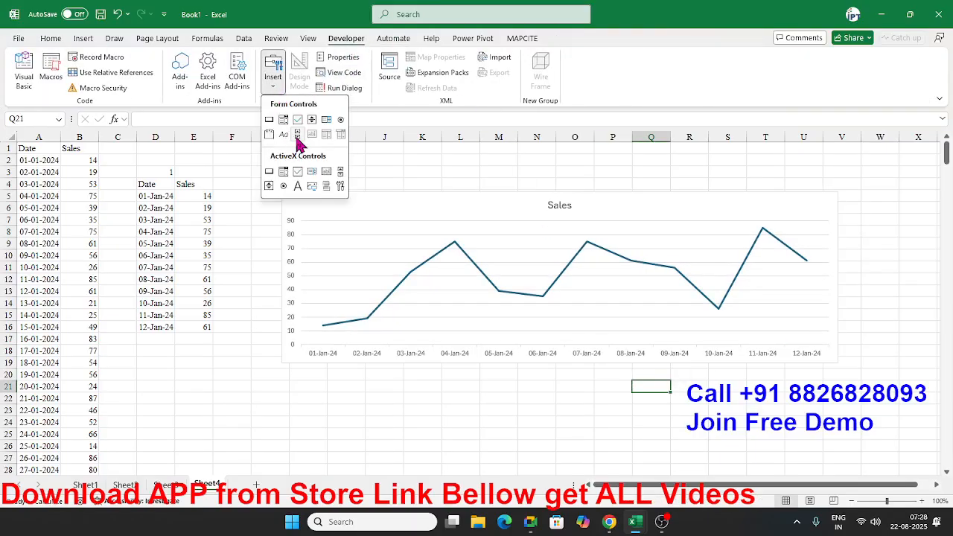
{"action": "left_click", "coordinate": [297, 135]}
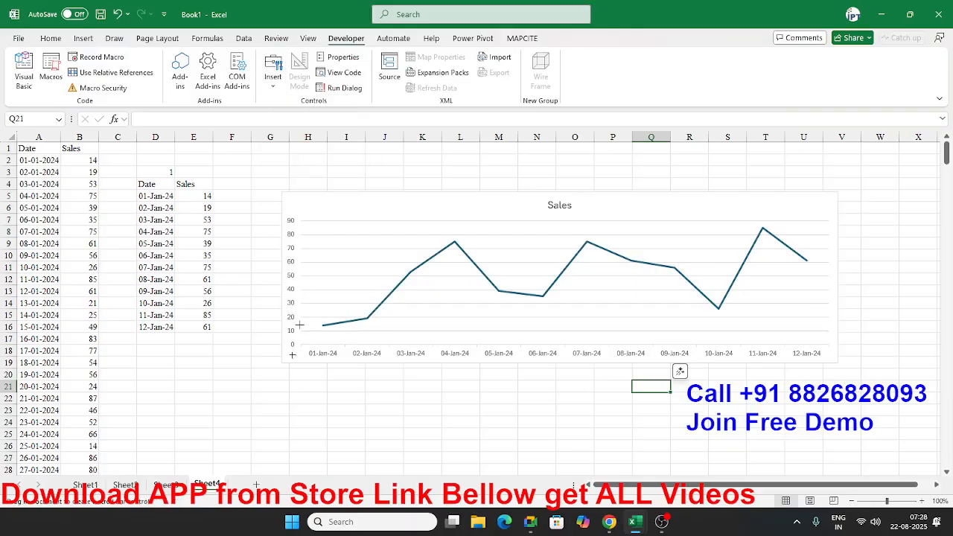
{"action": "left_click_drag", "start_coordinate": [282, 373], "coordinate": [815, 376]}
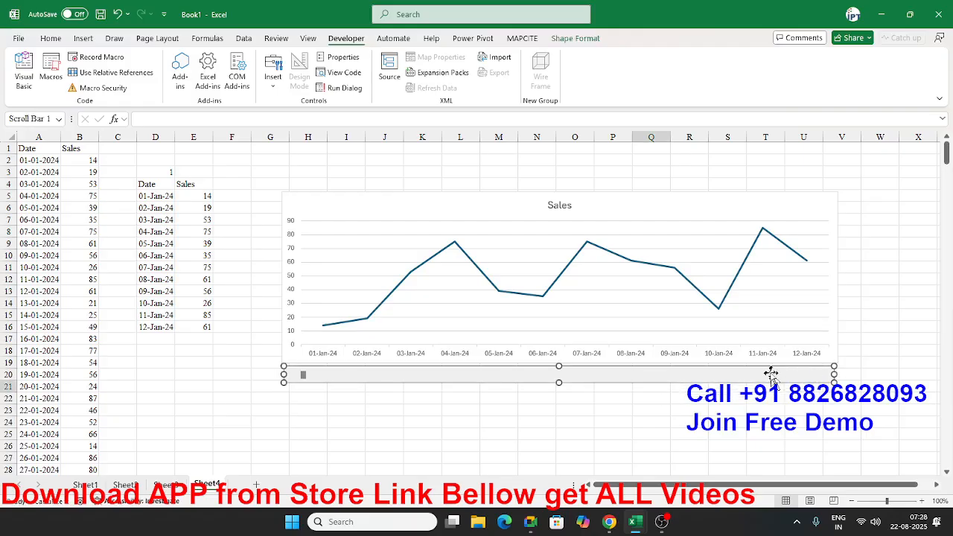
Set the scroll bar's minimum and maximum values in its control formatting and link it to cell $D$3
{"action": "right_click", "coordinate": [772, 379]}
{"action": "left_click", "coordinate": [815, 484]}
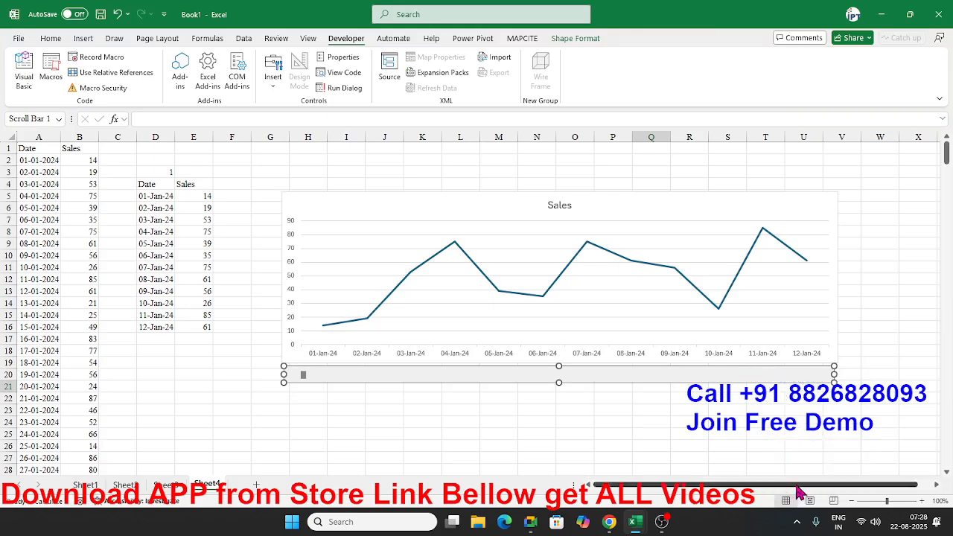
{"action": "left_click", "coordinate": [625, 278]}
{"action": "left_click_drag", "start_coordinate": [616, 265], "coordinate": [584, 266]}
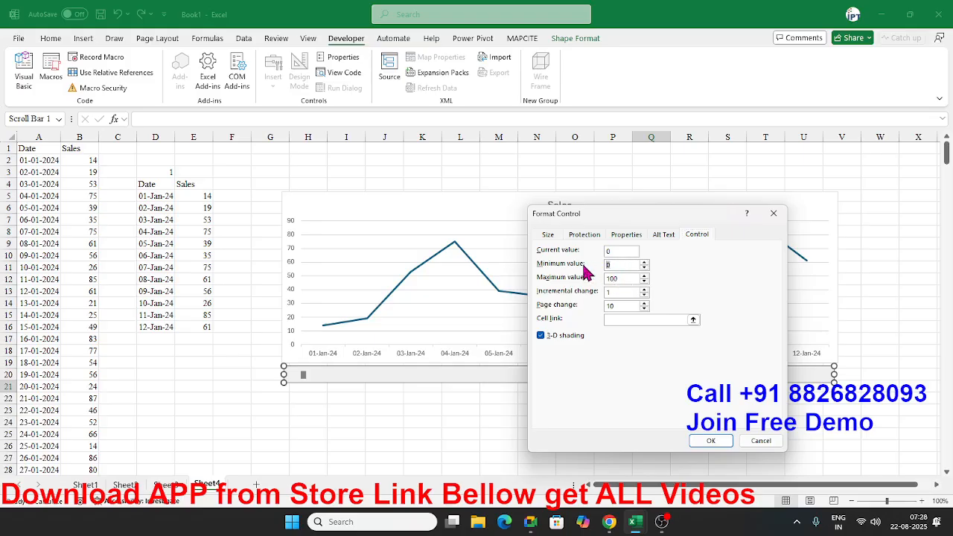
{"action": "left_click_drag", "start_coordinate": [618, 277], "coordinate": [593, 277]}
{"action": "left_click", "coordinate": [623, 291]}
{"action": "left_click", "coordinate": [627, 320]}
{"action": "left_click", "coordinate": [167, 172]}
{"action": "left_click", "coordinate": [708, 441]}
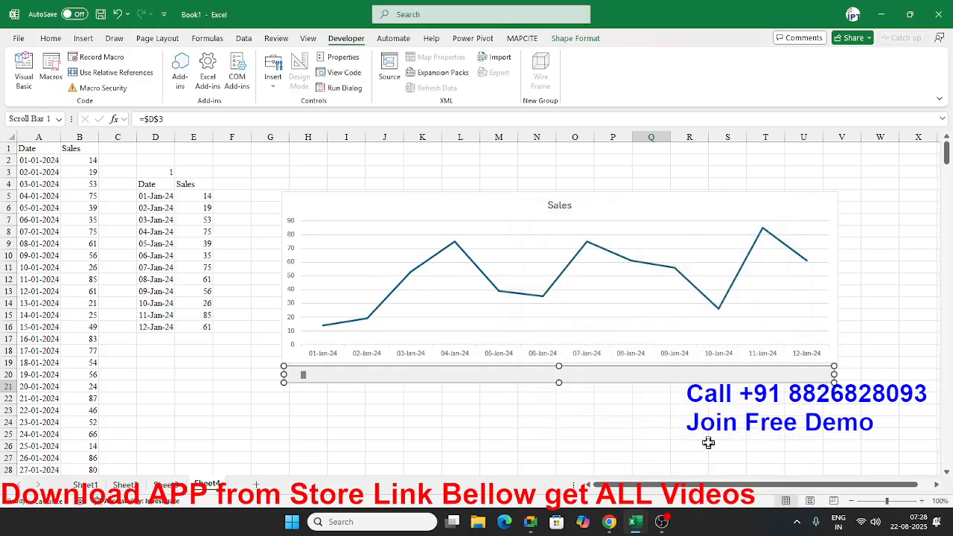
{"action": "left_click", "coordinate": [513, 400]}
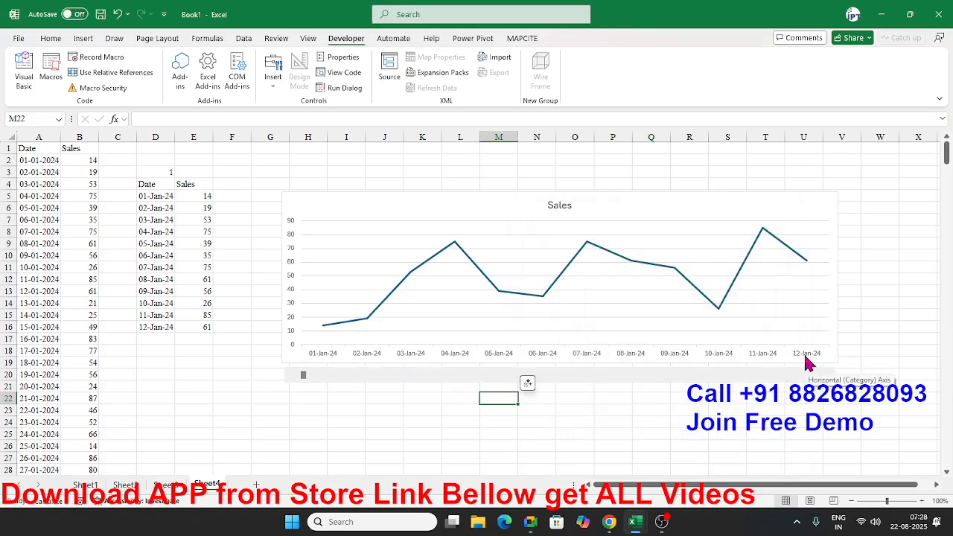
Test the scroll bar by stepping the chart forward through January, then moving it to the window starting 10-Sep-24
{"action": "left_click", "coordinate": [830, 379]}
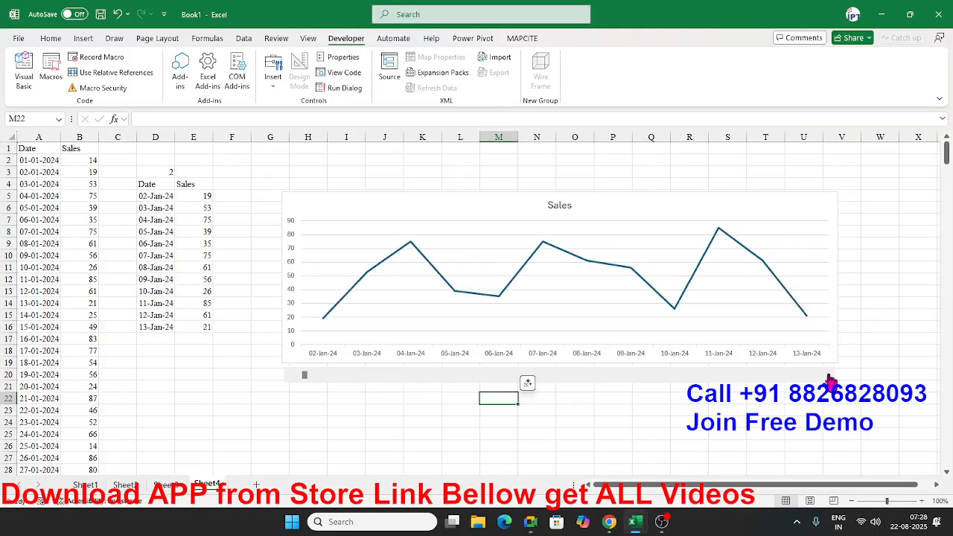
{"action": "left_click", "coordinate": [830, 380]}
{"action": "left_click", "coordinate": [830, 380]}
{"action": "left_click", "coordinate": [831, 379]}
{"action": "left_click", "coordinate": [830, 380]}
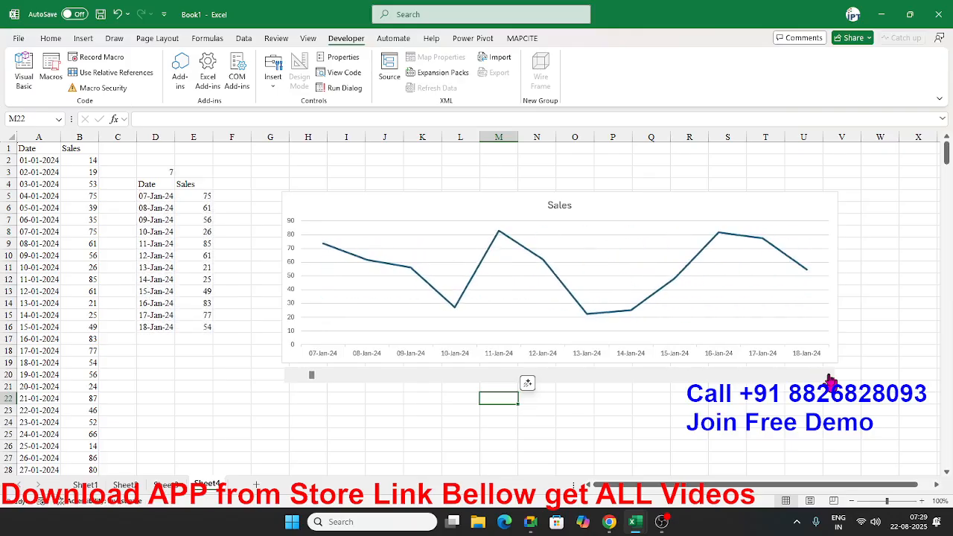
{"action": "left_click", "coordinate": [830, 380]}
{"action": "left_click", "coordinate": [830, 380]}
{"action": "left_click", "coordinate": [830, 380]}
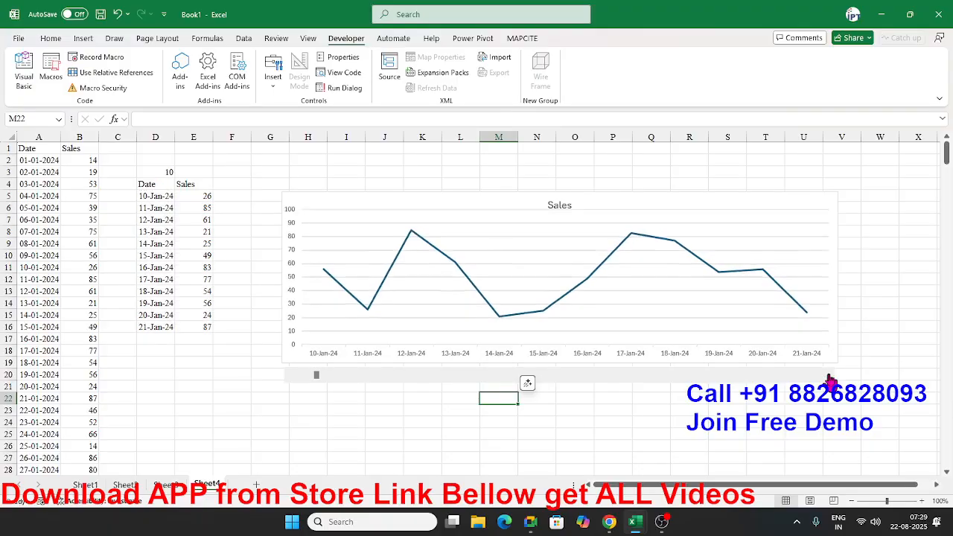
{"action": "left_click_drag", "start_coordinate": [318, 381], "coordinate": [663, 387]}
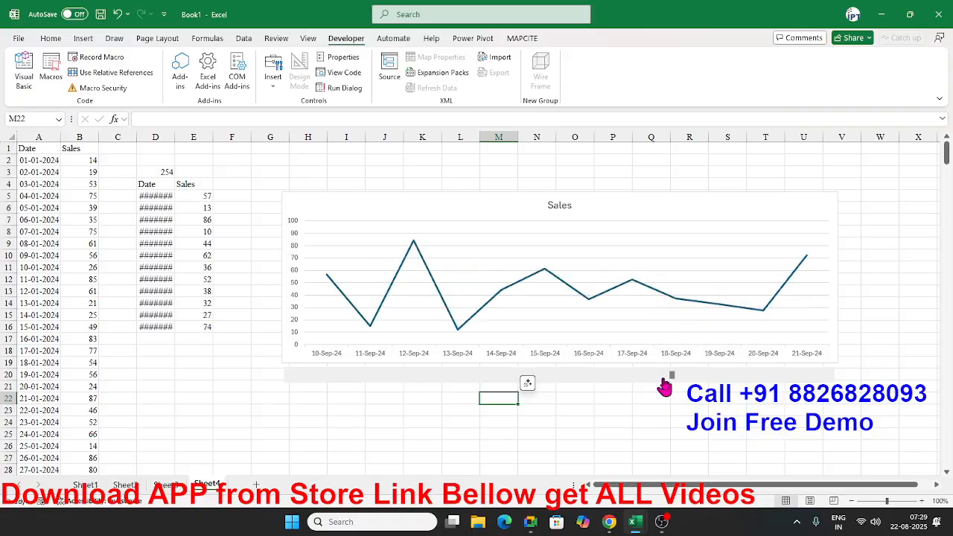